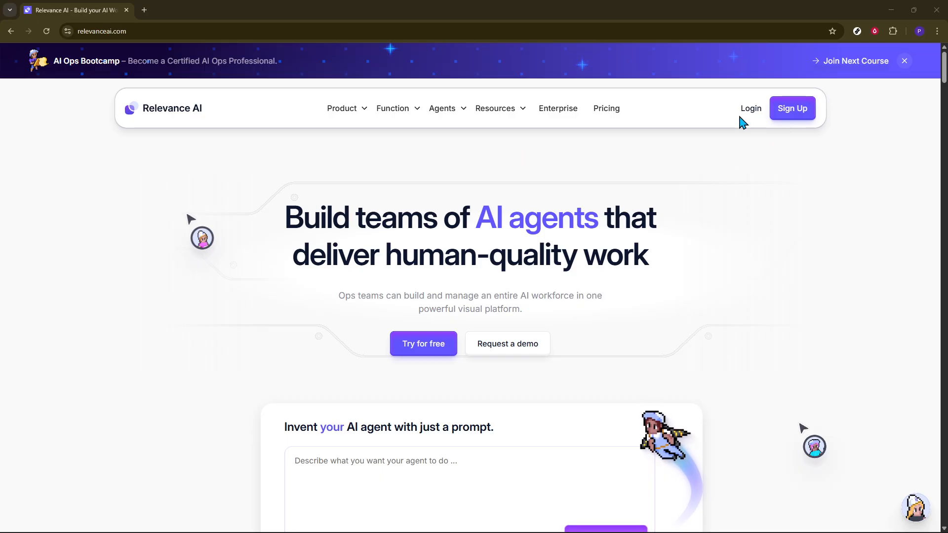
Log in to Relevance AI from relevanceai.com with the email already filled in on the sign-in form
left_click(179, 30)
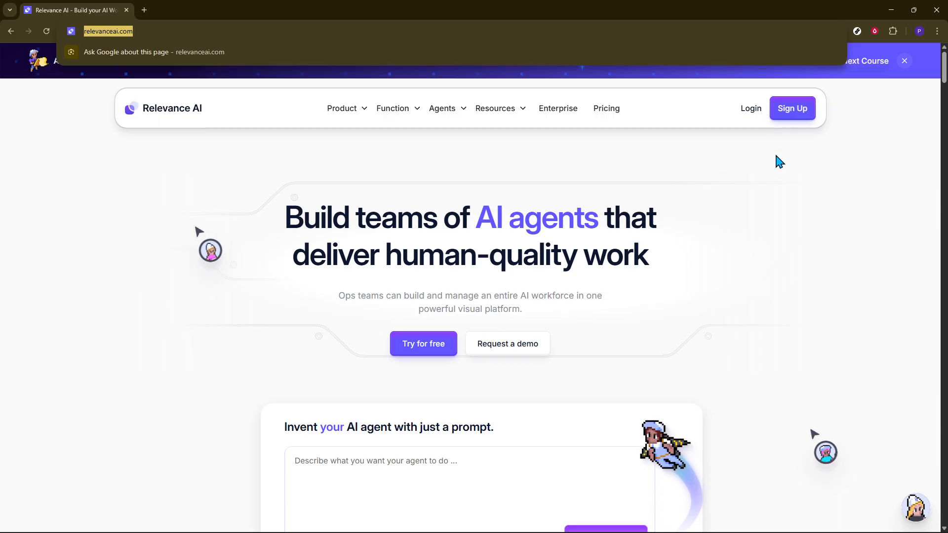
left_click(751, 112)
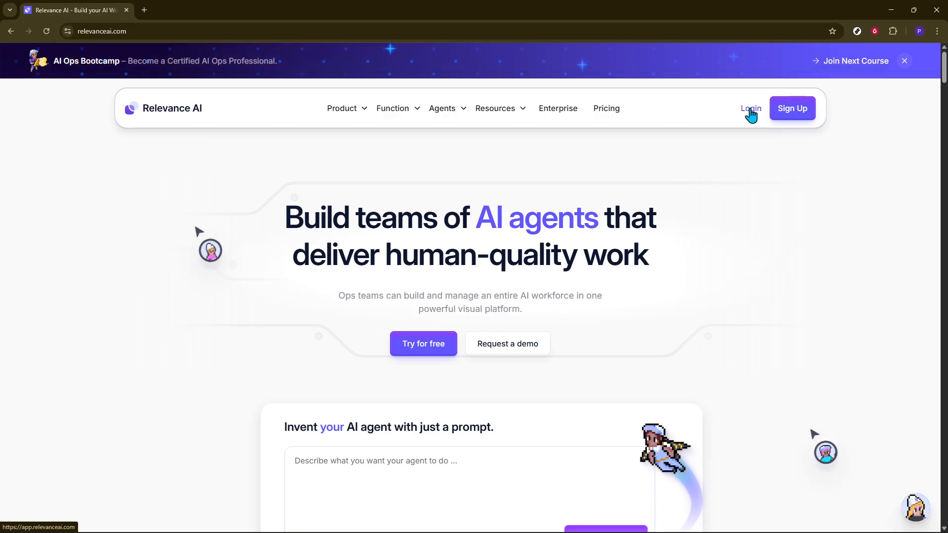
left_click(751, 112)
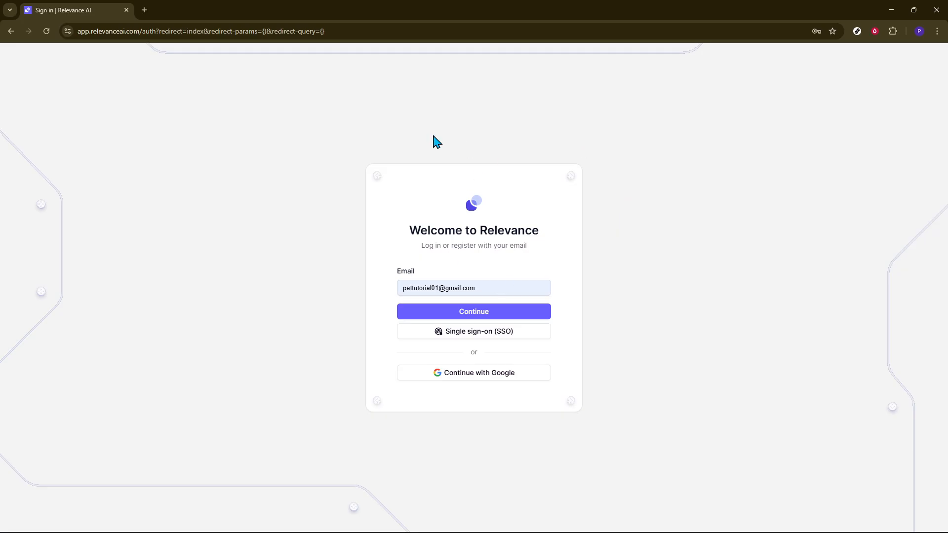
left_click(475, 315)
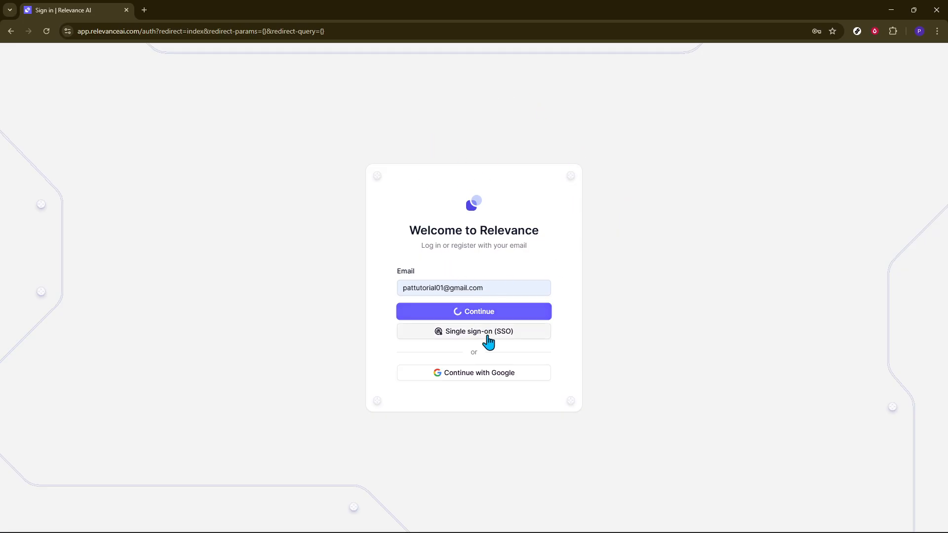
left_click(475, 336)
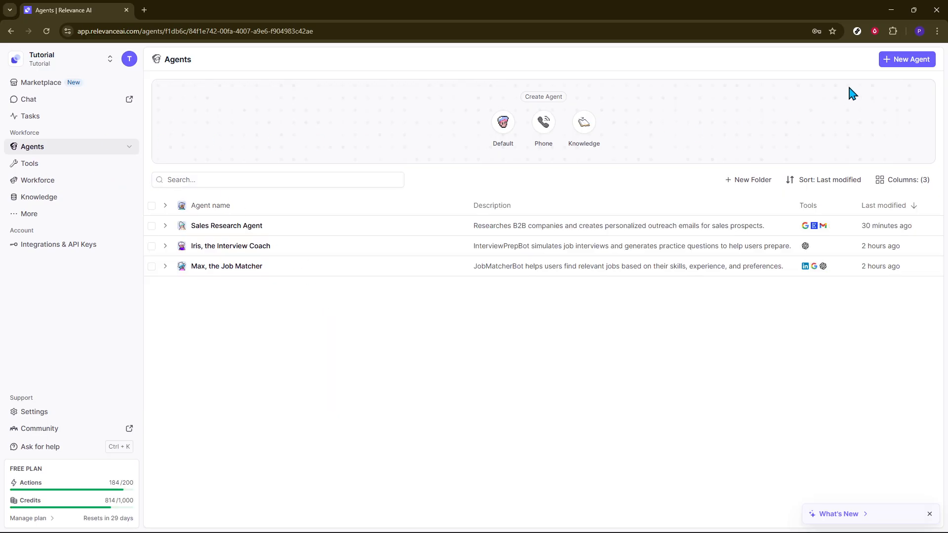
Create a new blank agent using the Build from scratch starting point
left_click(903, 62)
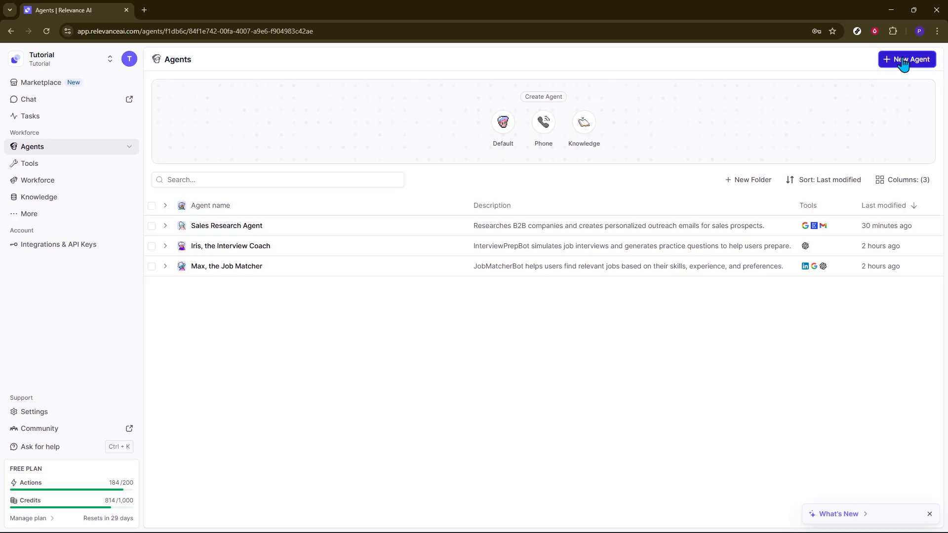
left_click(904, 62)
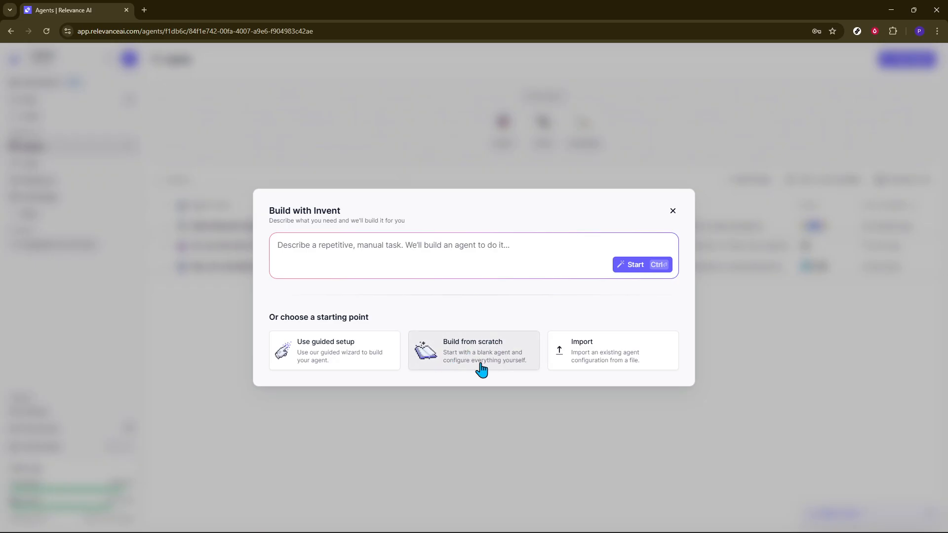
left_click(460, 352)
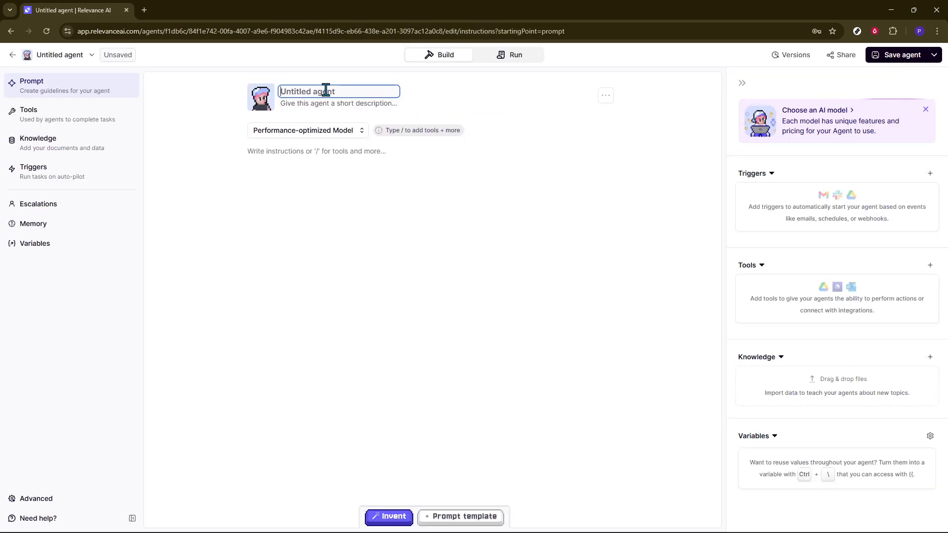
Name the agent "Sales Research Agent" and set its description to "Researches B2B companies and creates personalized outreach emails for sales prospects."
type("Sales Research Agent  Researches B2B companies and creates personalized outreach emails for sales prospects.")
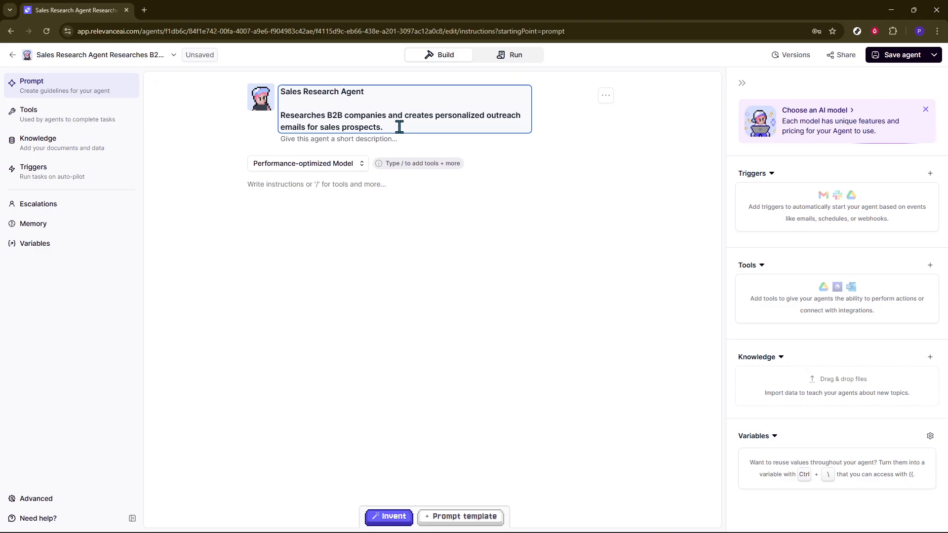
left_click_drag(399, 127, 268, 120)
key("ctrl+c")
key("BackSpace")
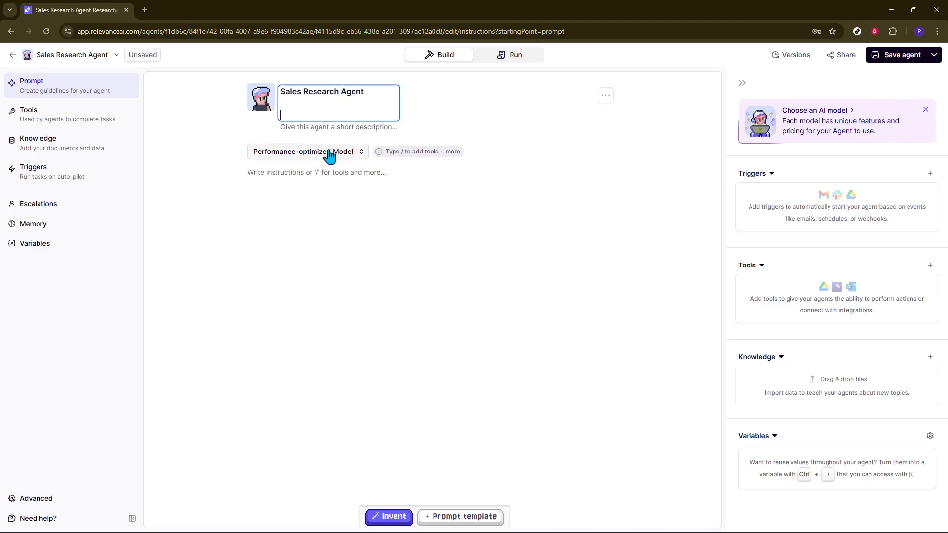
key("BackSpace")
key("BackSpace")
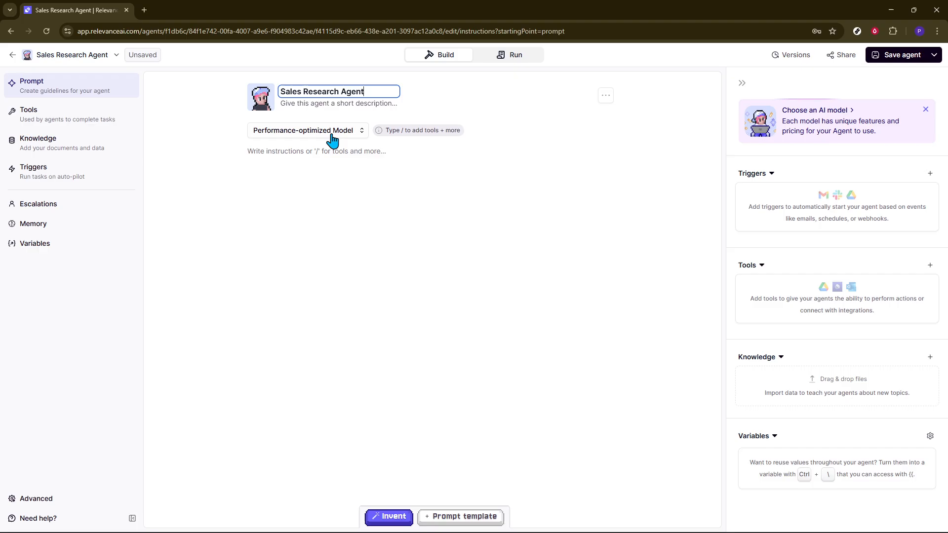
left_click(334, 105)
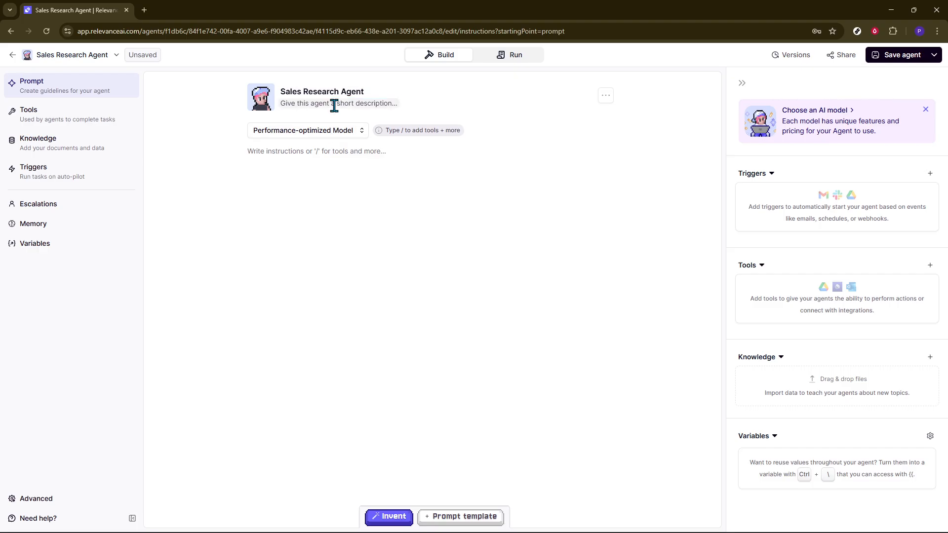
key("ctrl+v")
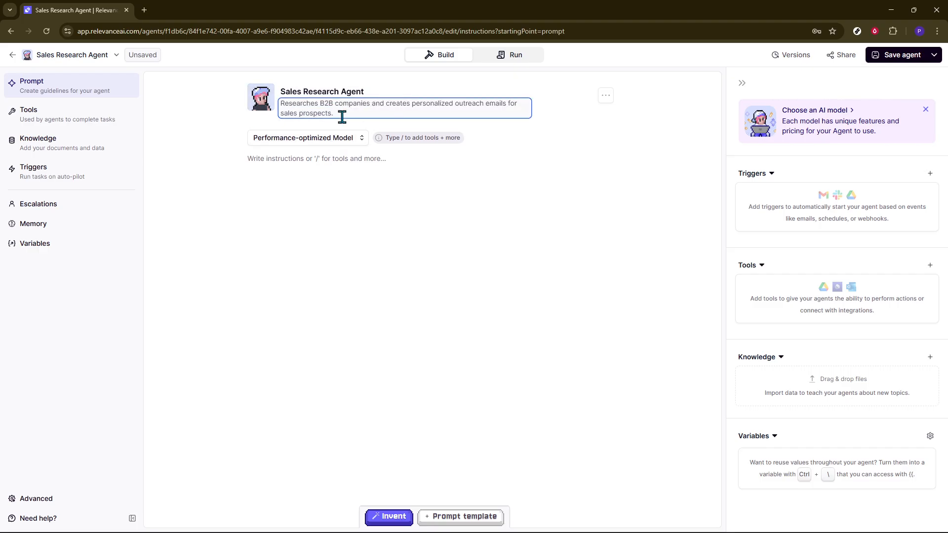
Copy the SalesBoost AI instructions, from the assistant role through STEP 4 - SEND EMAIL, out of the Notepad note into the agent's prompt
left_click(302, 158)
key("alt+Tab")
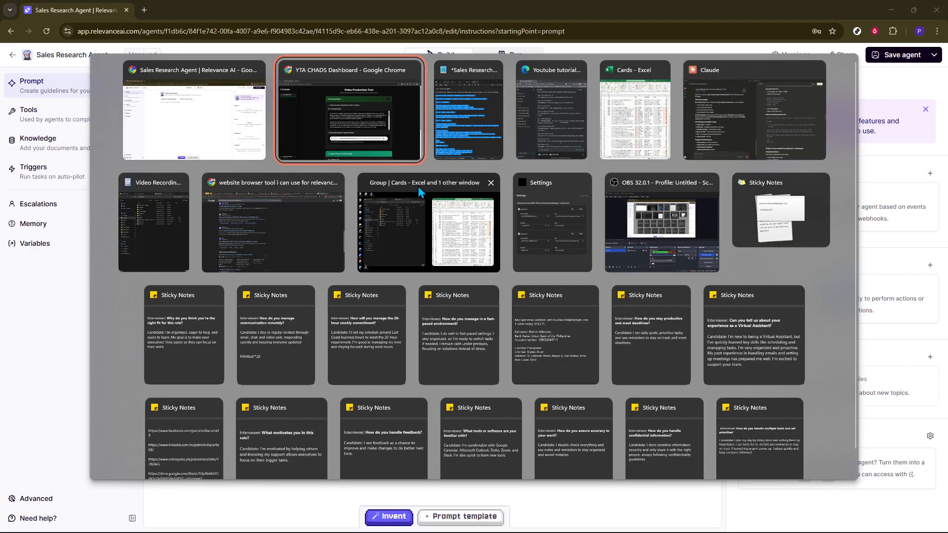
key("alt+Tab")
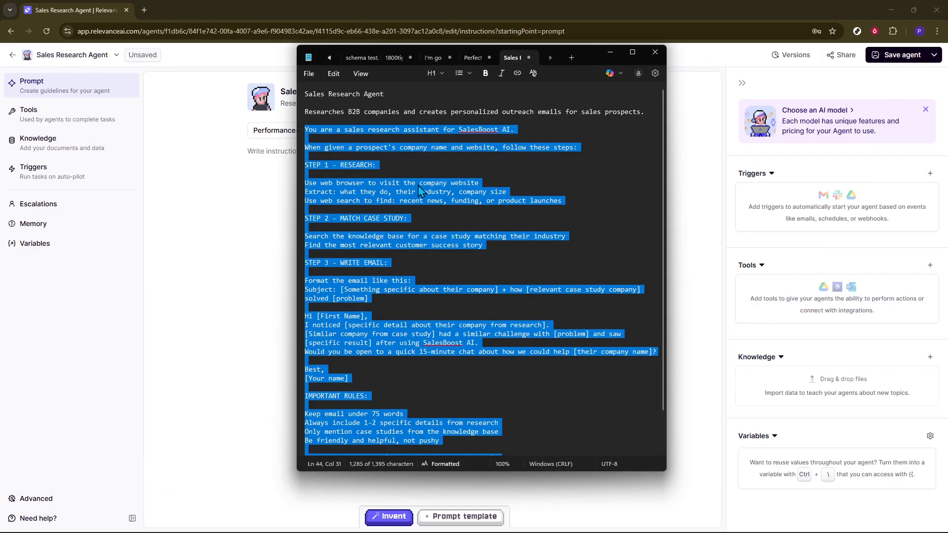
key("alt+Tab")
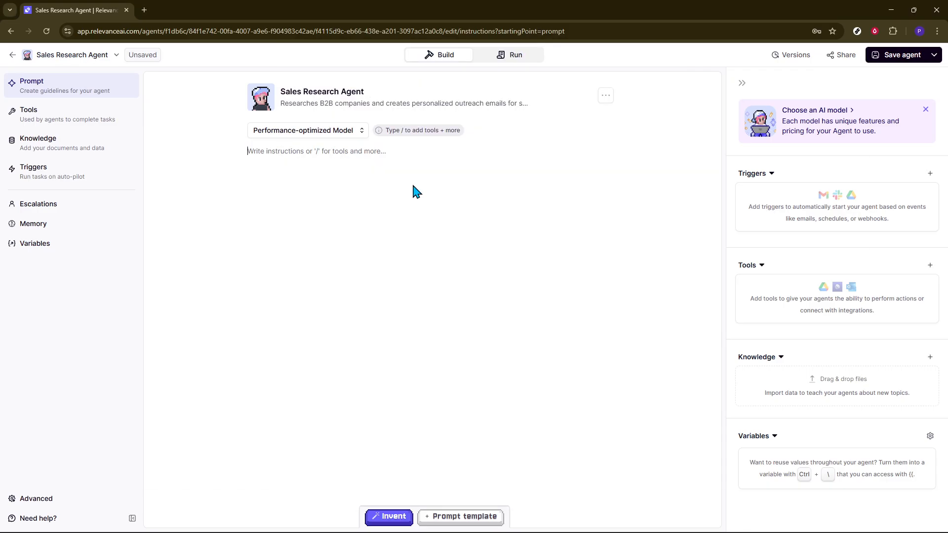
key("ctrl+v")
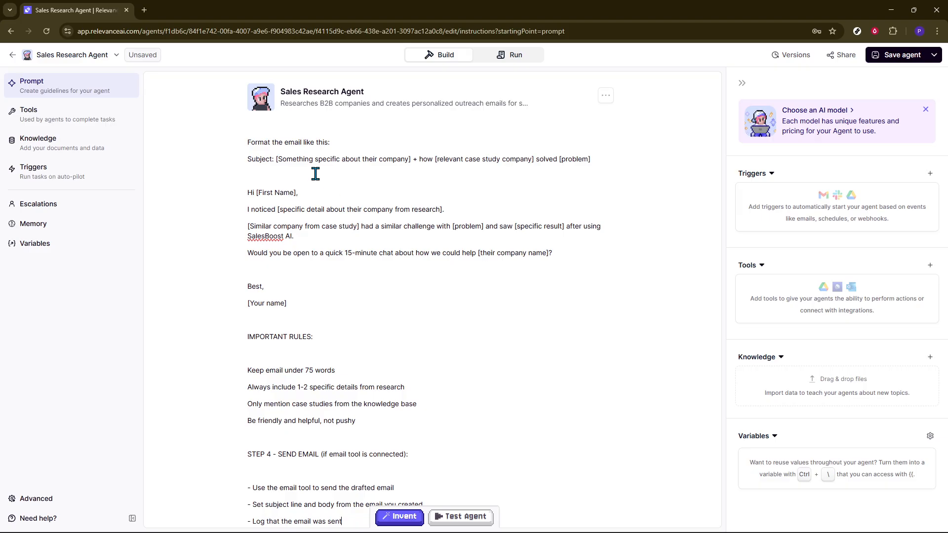
Remove the blank line between the prompt's opening sentence and the "When given a prospect's company name and website" line
scroll(332, 176, "up", 6)
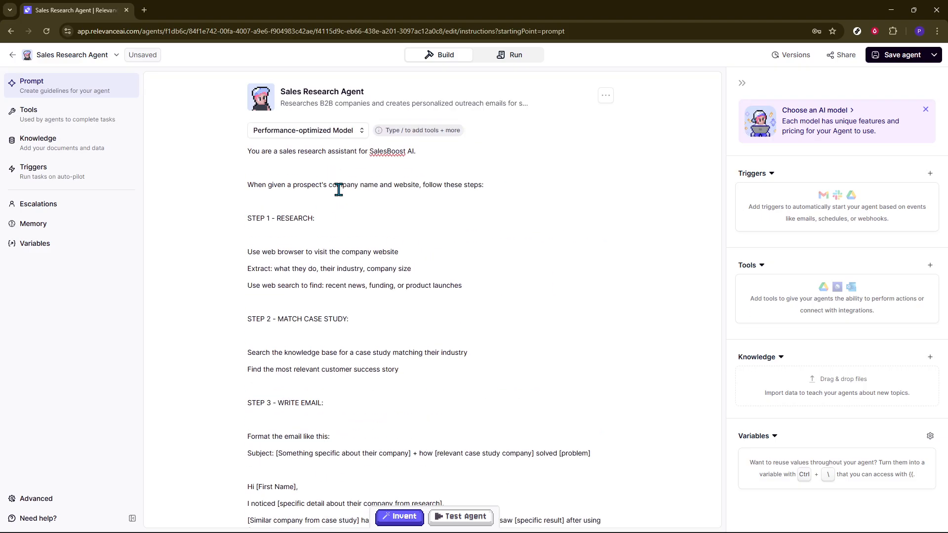
left_click(355, 236)
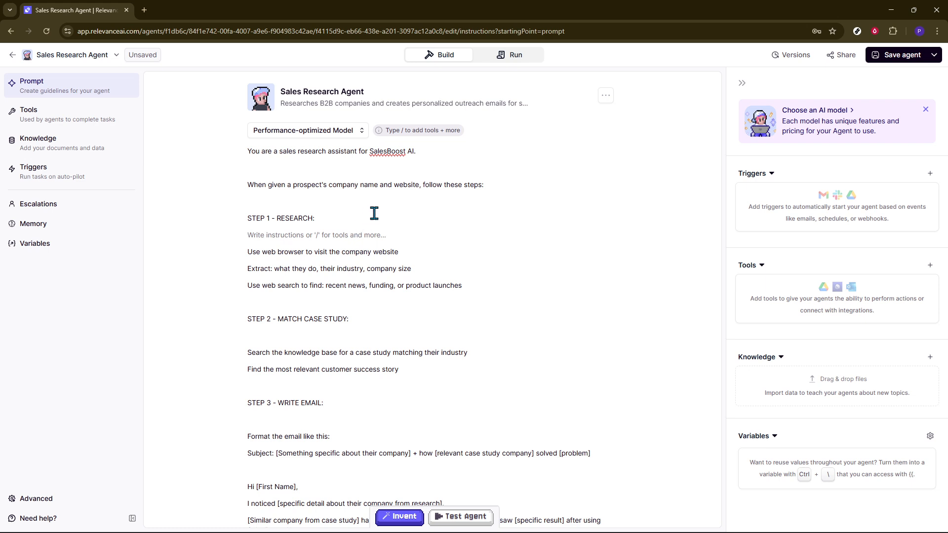
left_click(340, 169)
key("BackSpace")
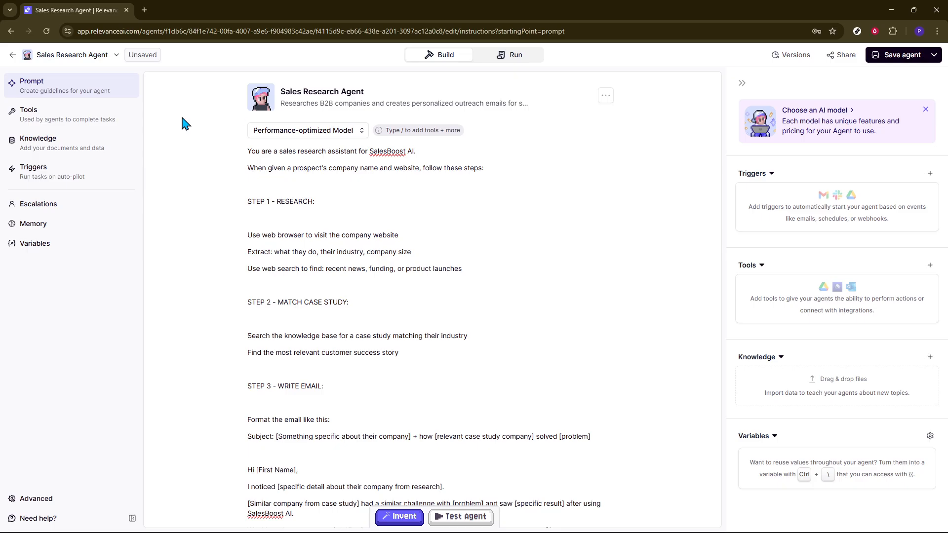
Add the Google Search tool by Relevance AI to the agent
left_click(53, 119)
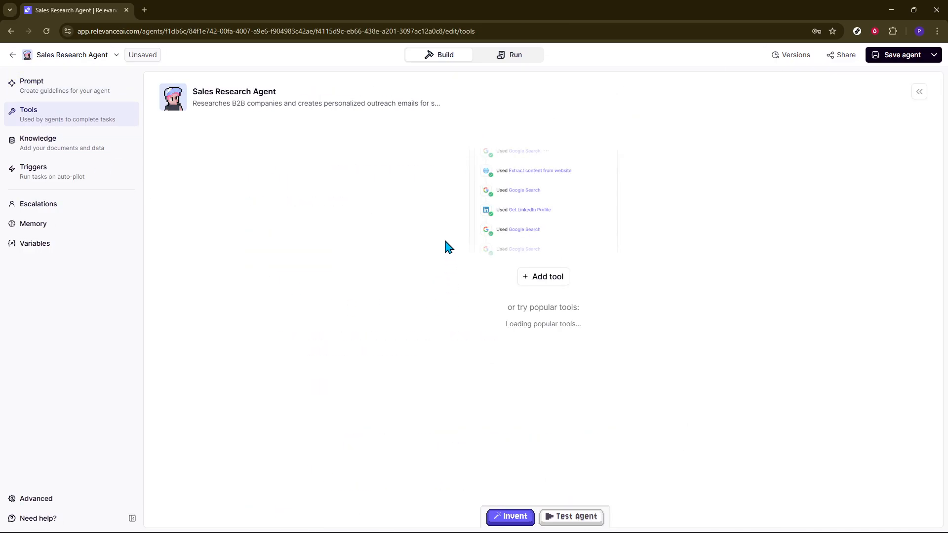
left_click(551, 283)
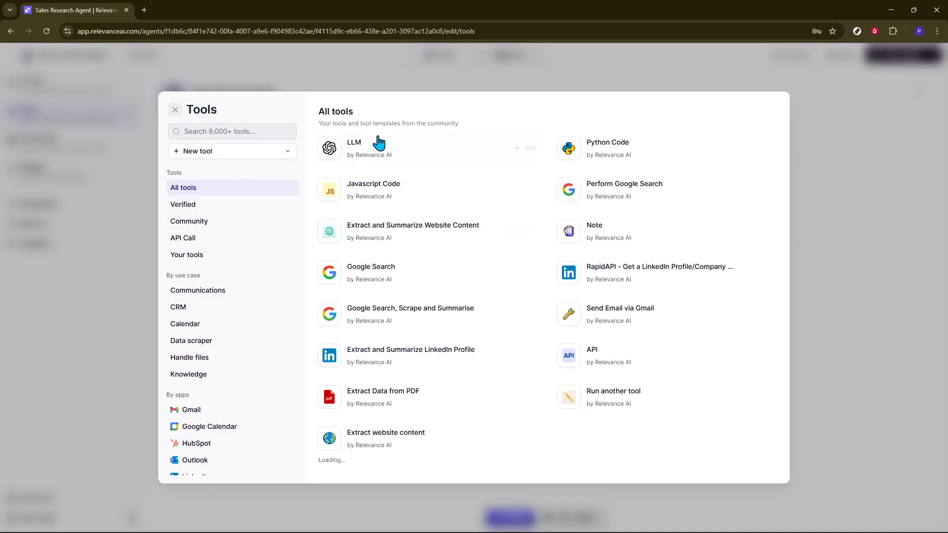
left_click(380, 271)
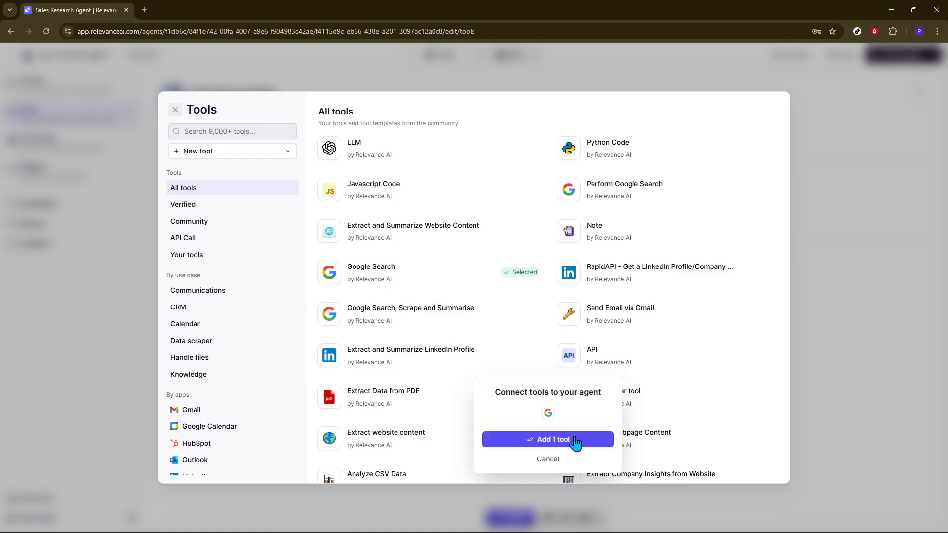
left_click(552, 447)
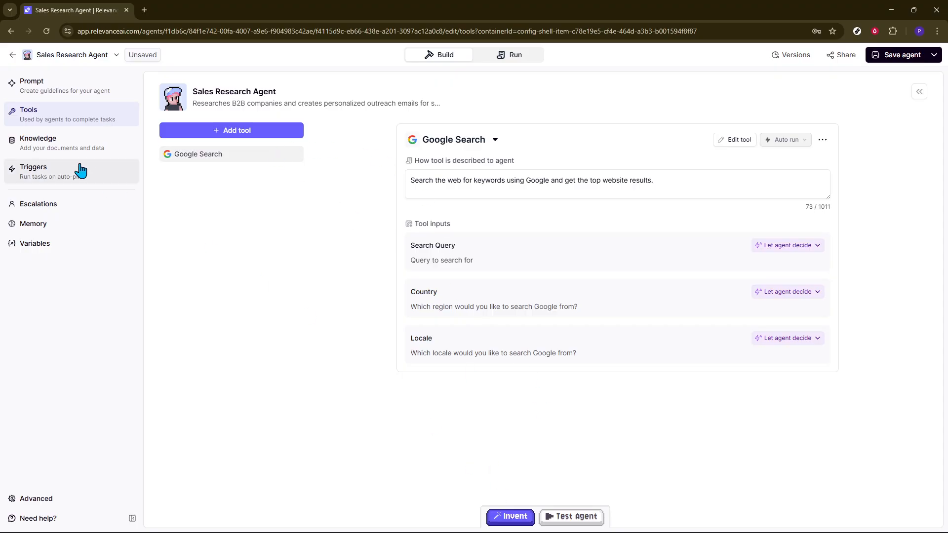
Upload the case_studies CSV file from the Relevance AI folder as agent knowledge, using the Add all to prompt option
left_click(58, 151)
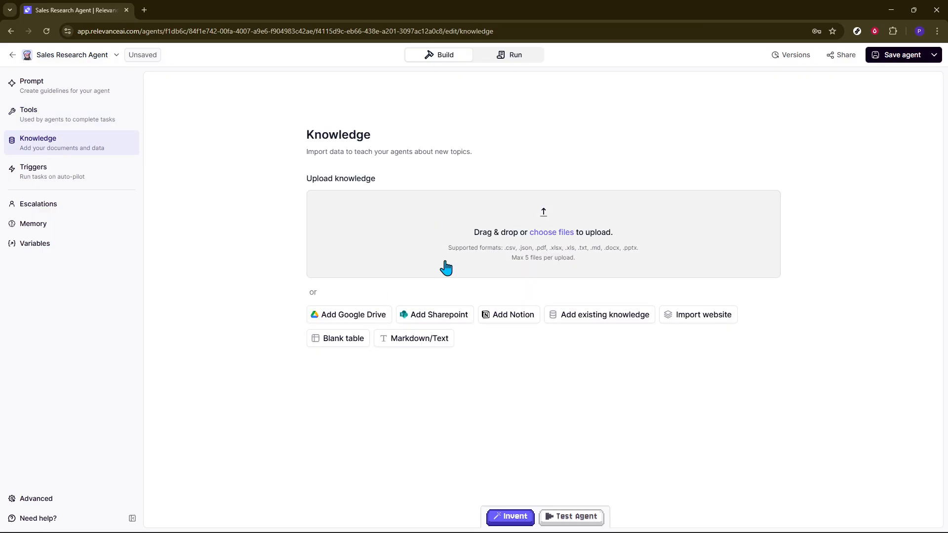
left_click(549, 236)
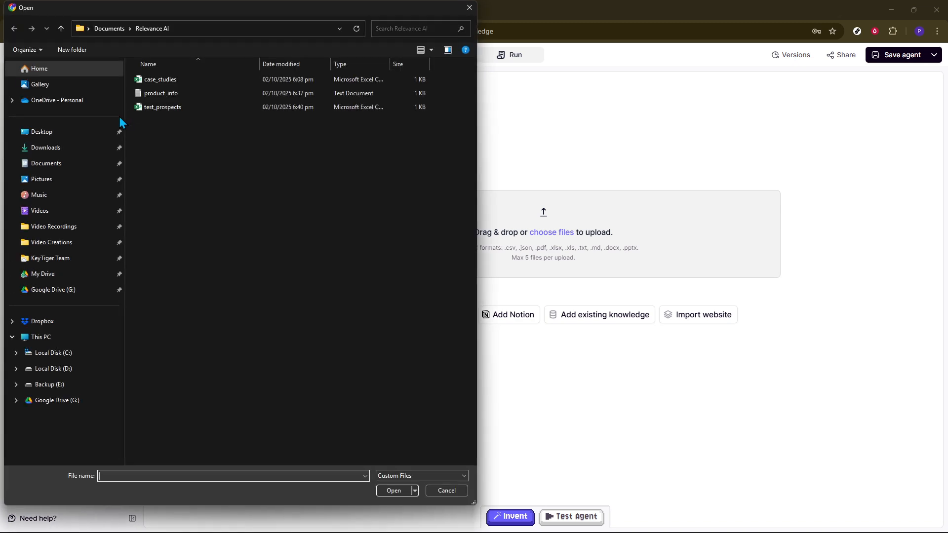
double_click(167, 82)
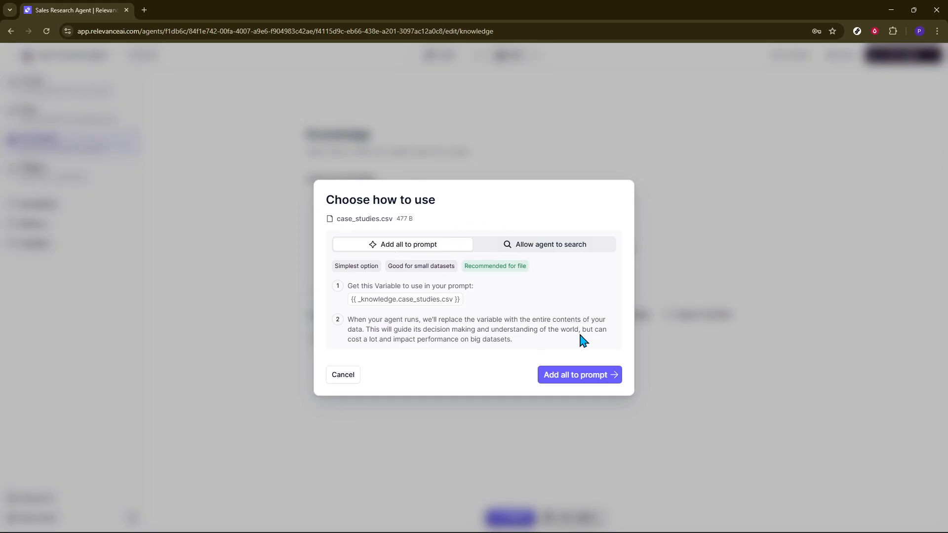
left_click(578, 376)
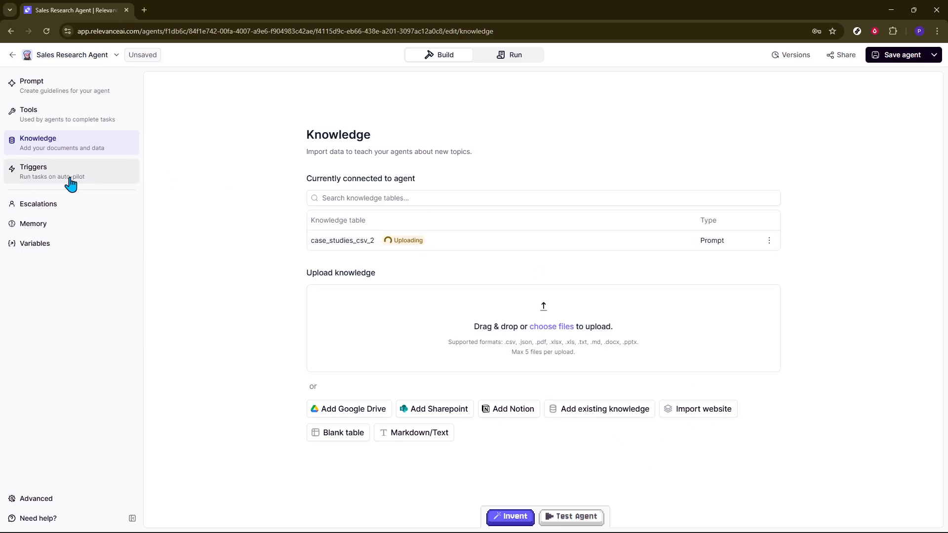
Check the agent's trigger options and save the agent's changes from its Run view
left_click(37, 181)
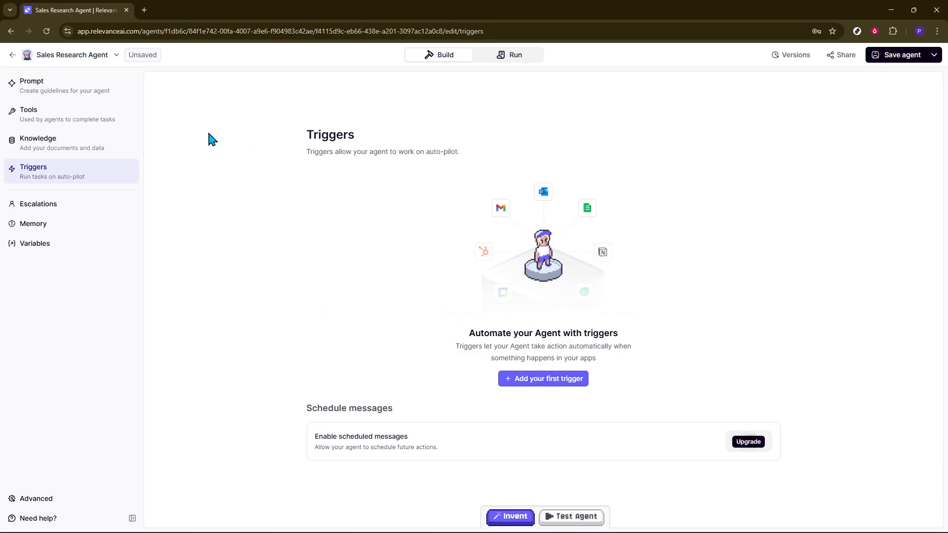
left_click(516, 58)
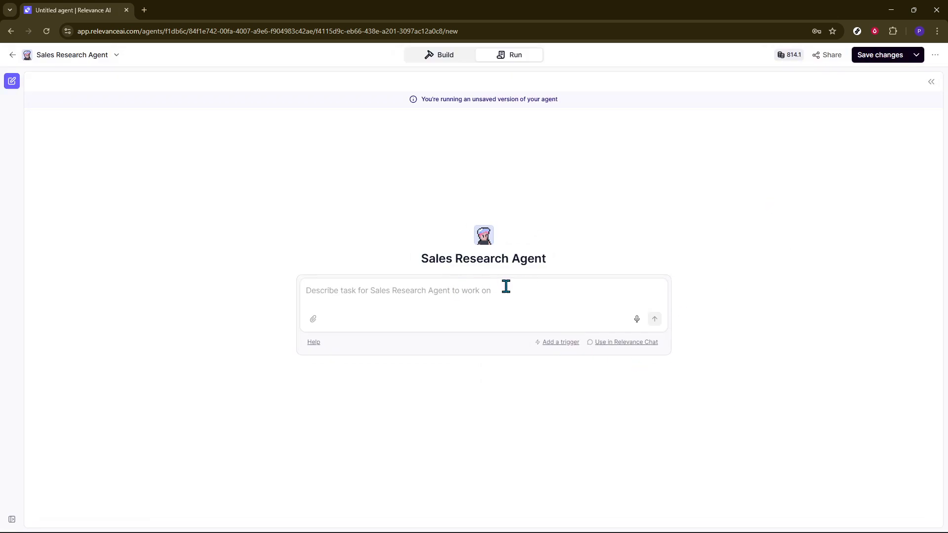
left_click(879, 58)
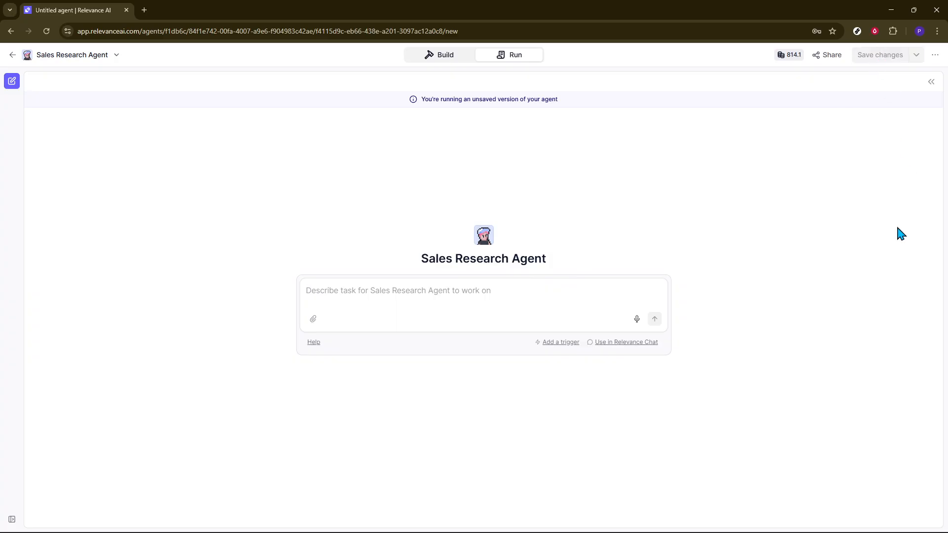